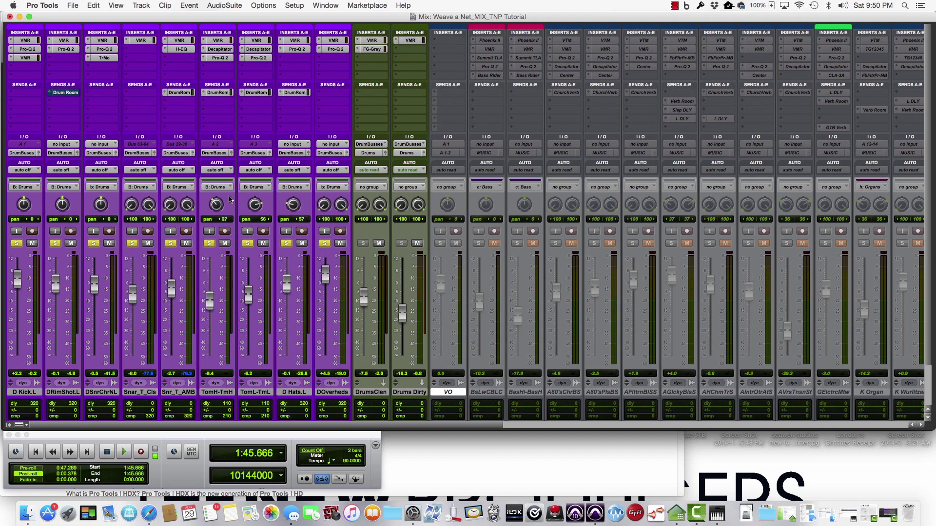
Clear the solos on the drum tracks, solo only the rim shot track and listen to it from 1:45.666.
left_click(57, 244)
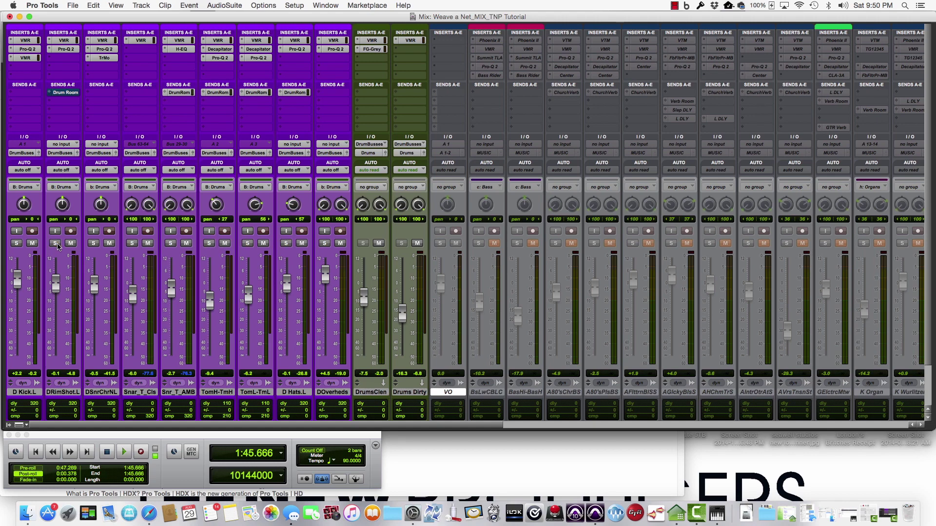
left_click(56, 245)
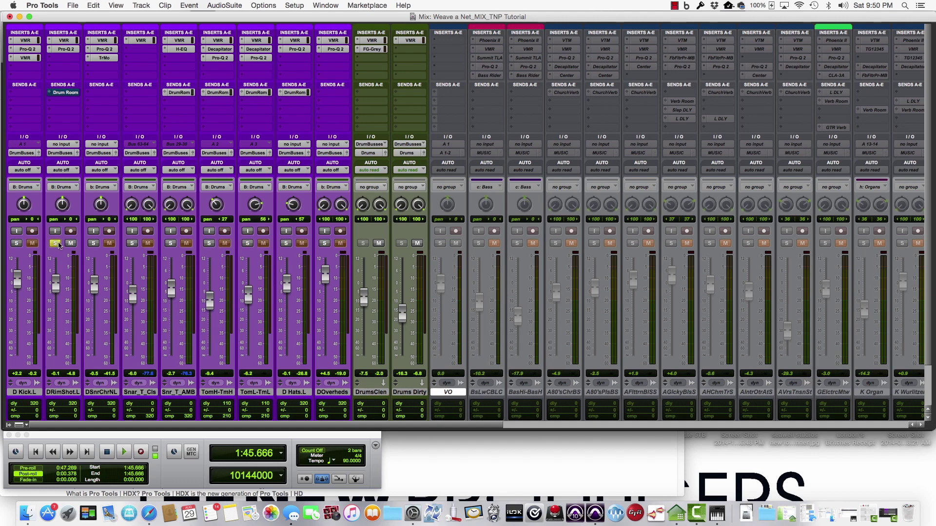
key("space")
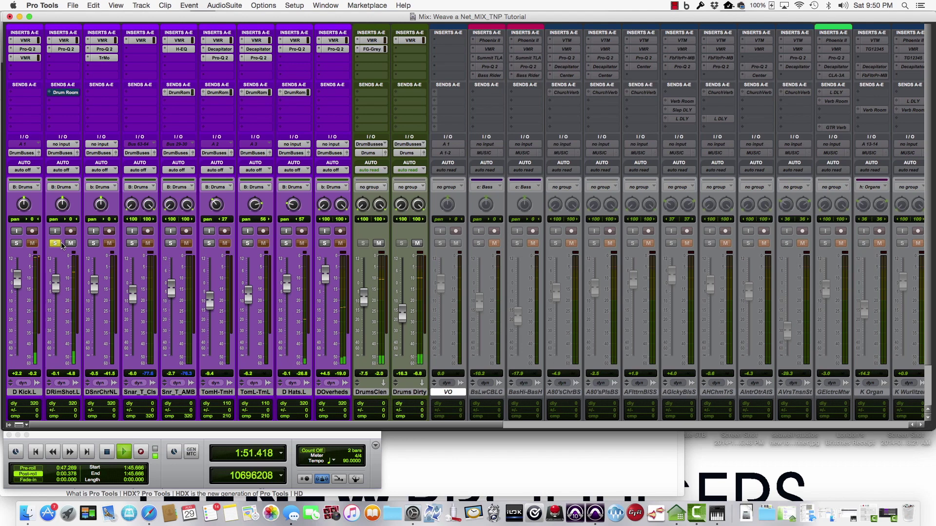
key("space")
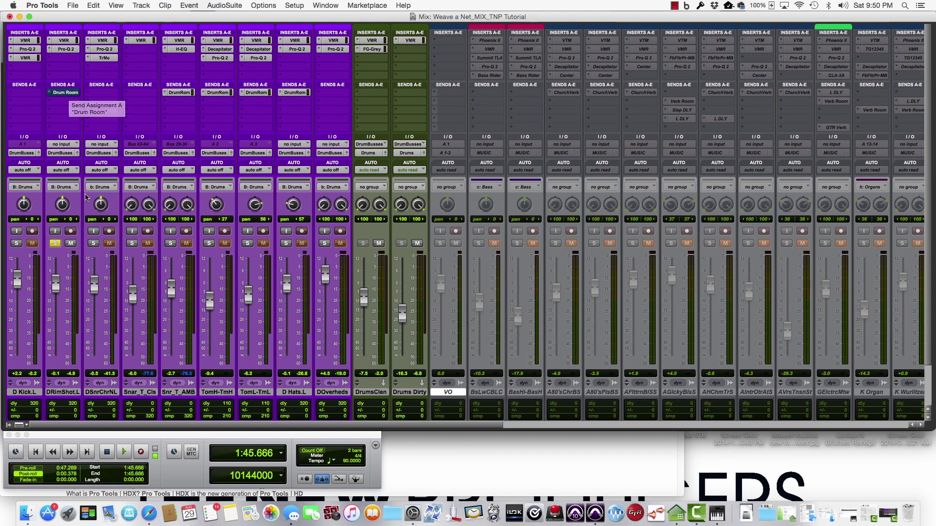
Solo all the drum tracks again and play them from 1:45.666 while unmuting the rim shot's Drum Room send.
left_click(94, 243)
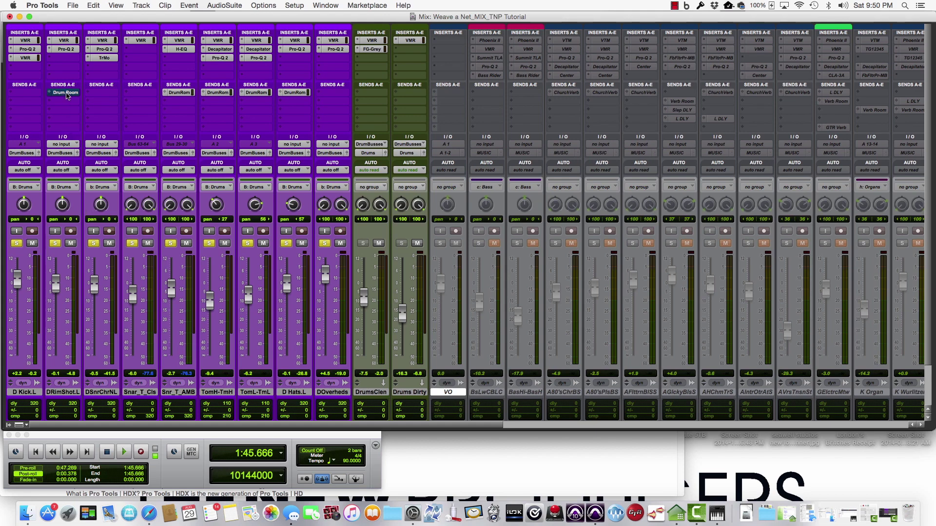
key("space")
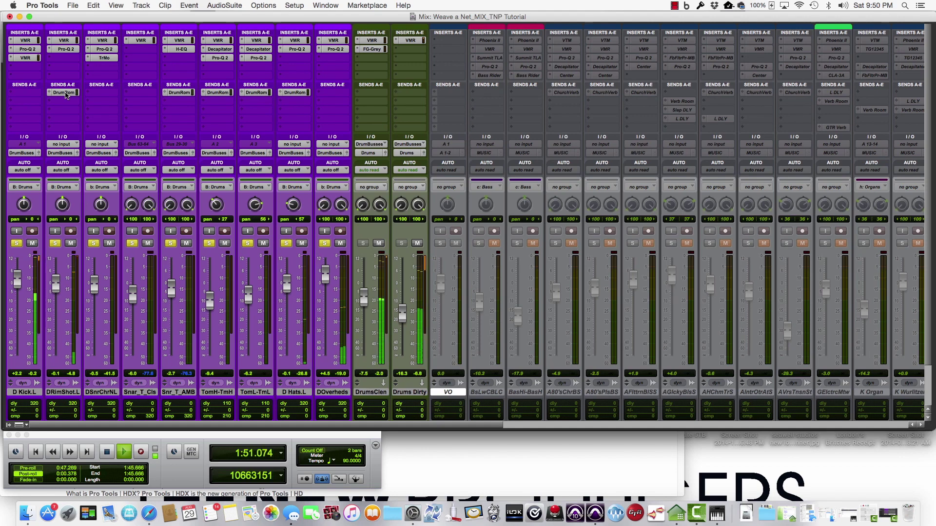
key("space")
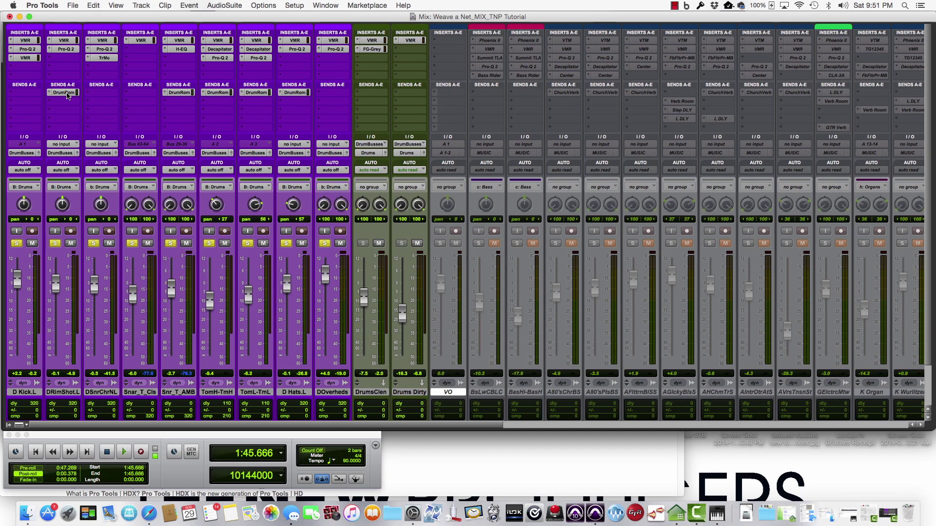
Show the Edit window and display the Drum Room send's mute automation on the rim shot track.
key("super+equal")
key("super+bracketright")
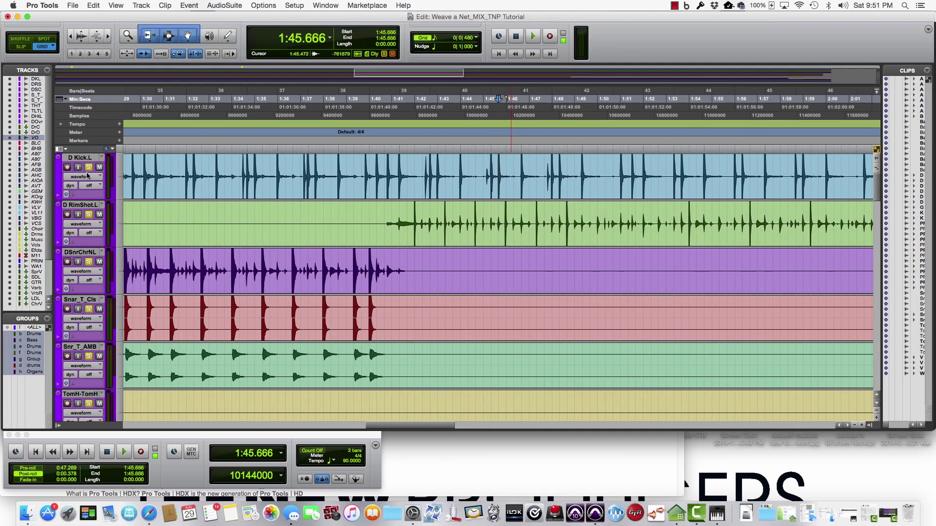
left_click(100, 225)
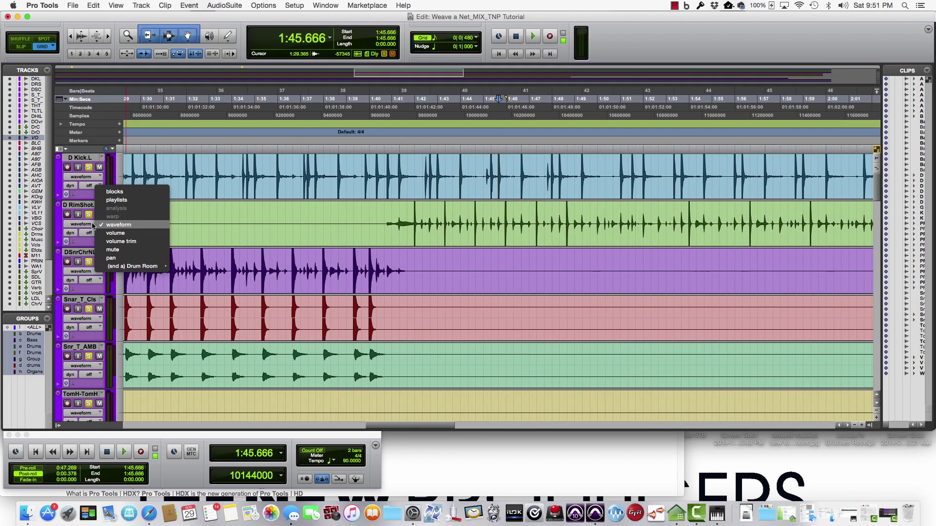
mouse_move(151, 270)
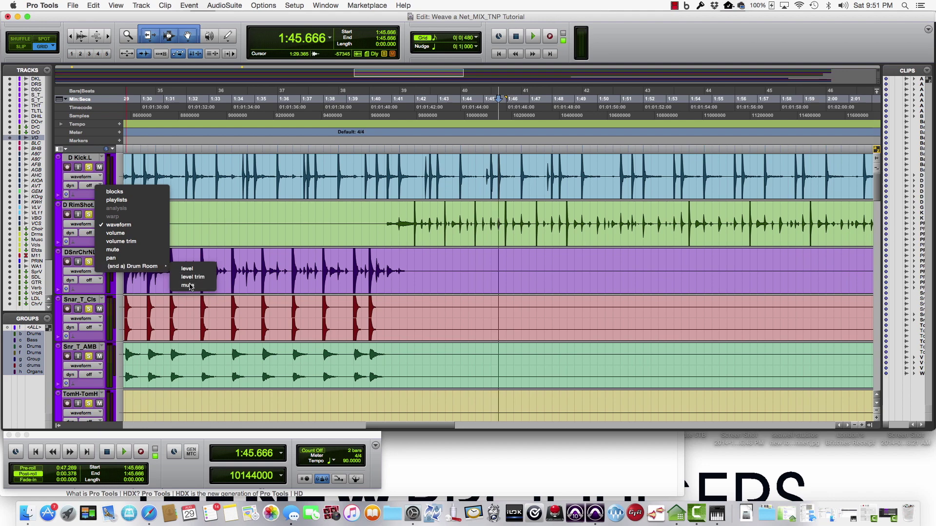
key("Escape")
left_click(92, 226)
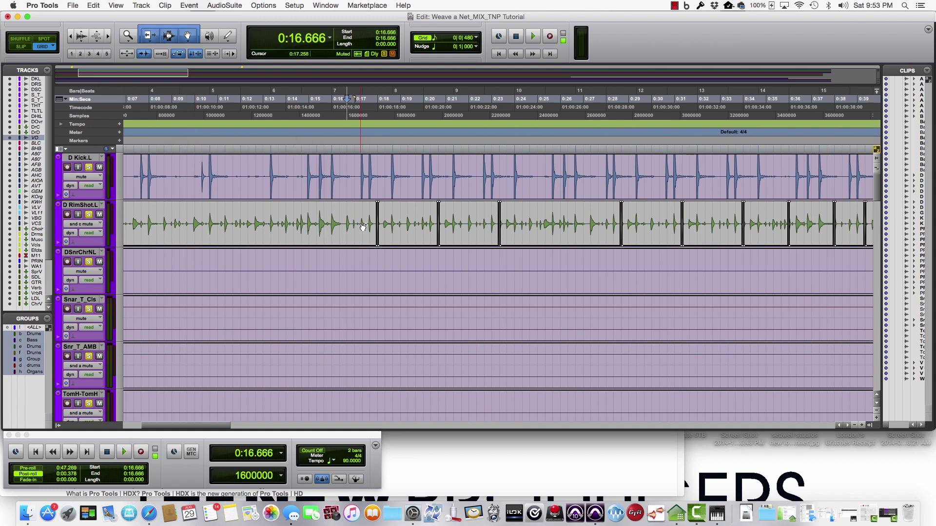
Examine the send mute automation on the rim shot track, close up at the individual hits and across the whole song.
key("super+bracketright")
key("super+bracketright")
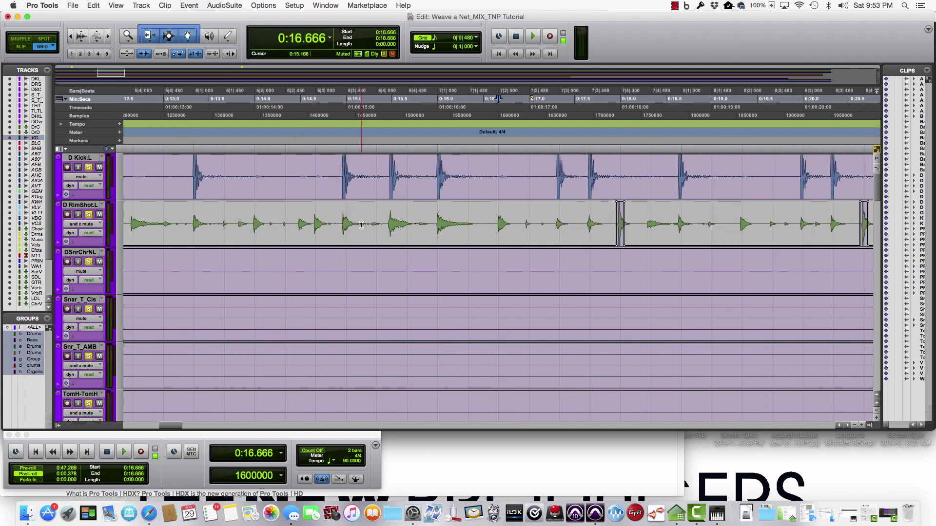
scroll(361, 225, "right", 5)
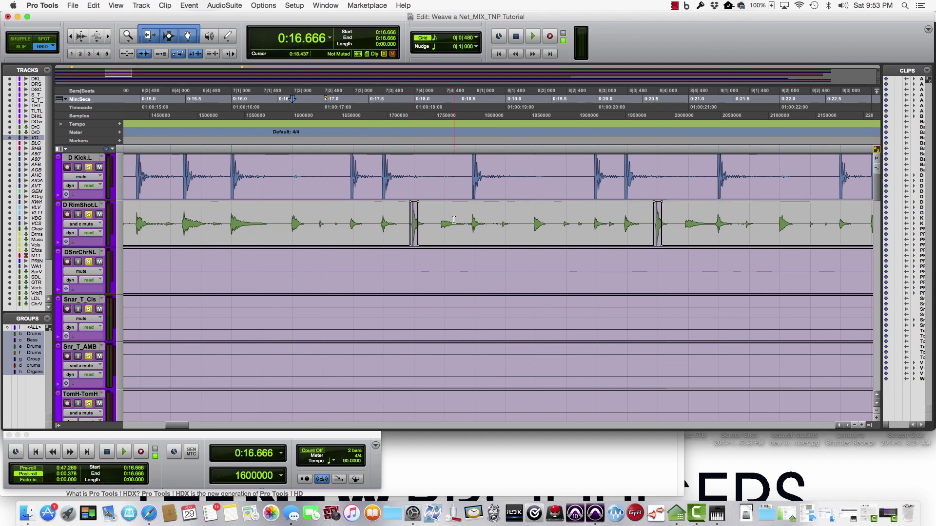
scroll(454, 220, "right", 2)
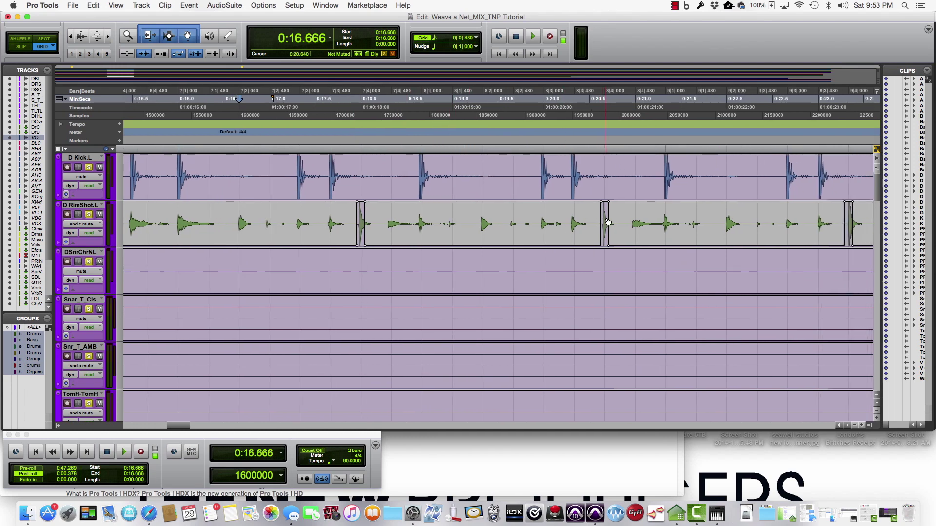
scroll(608, 223, "right", 15)
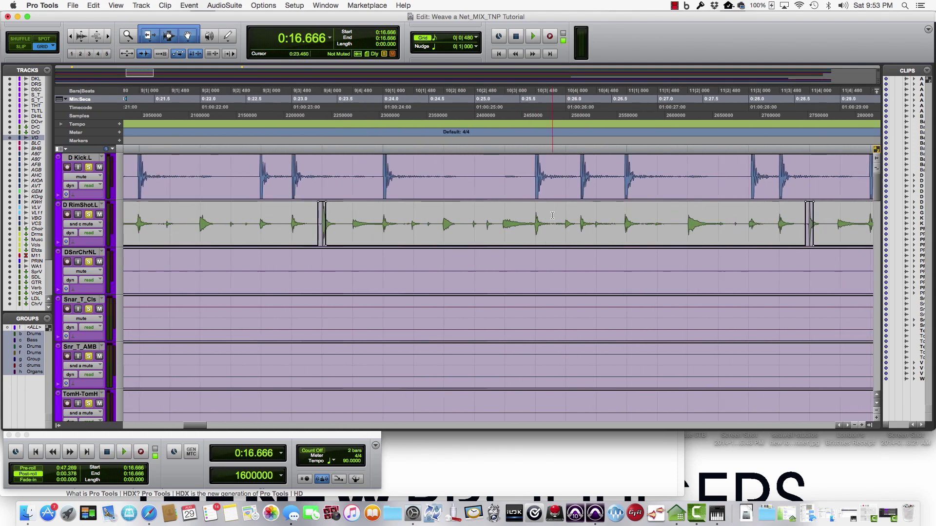
scroll(552, 215, "right", 20)
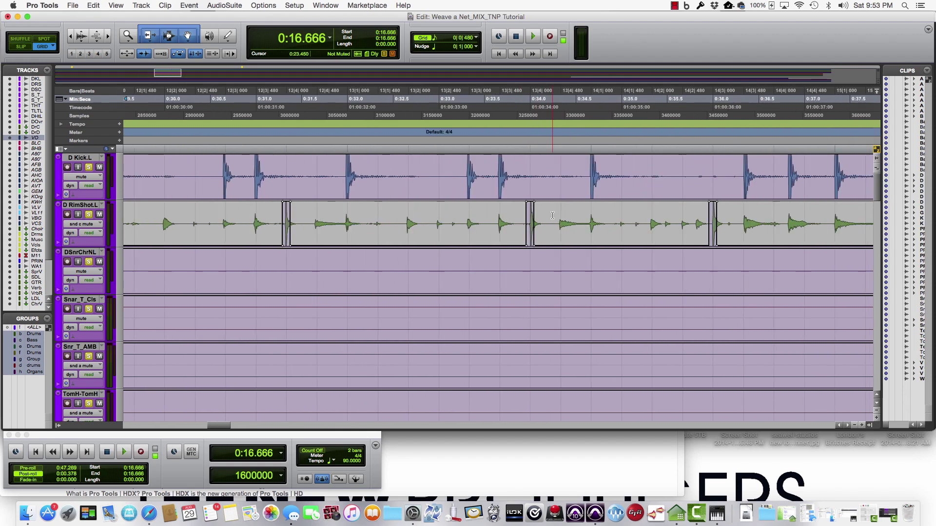
scroll(555, 217, "down", 5)
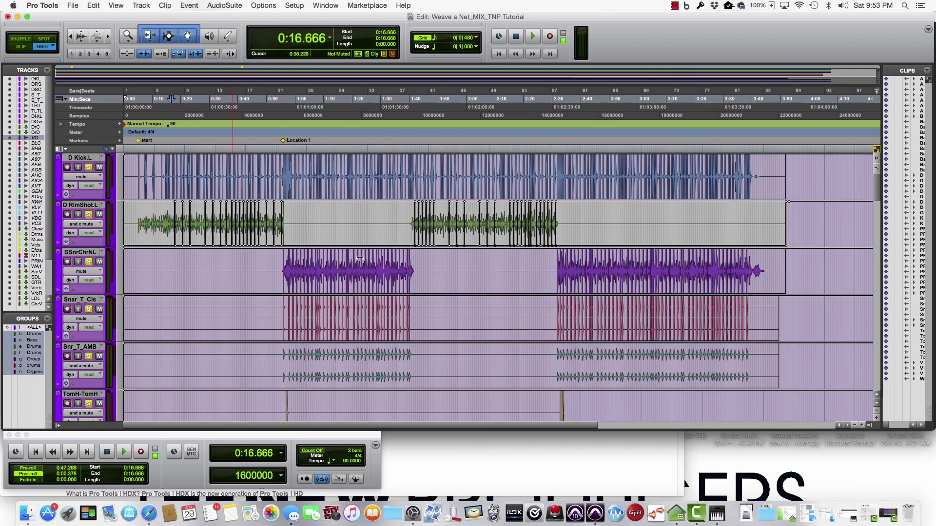
scroll(241, 228, "up", 1)
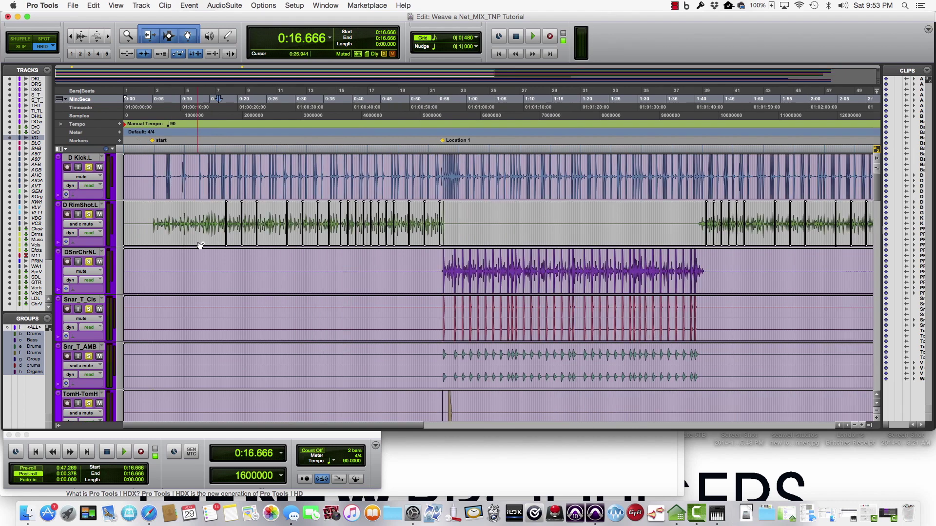
Play the drums from 0:16.333 to hear the automated Drum Room send on the rim shot.
left_click(216, 223)
key("space")
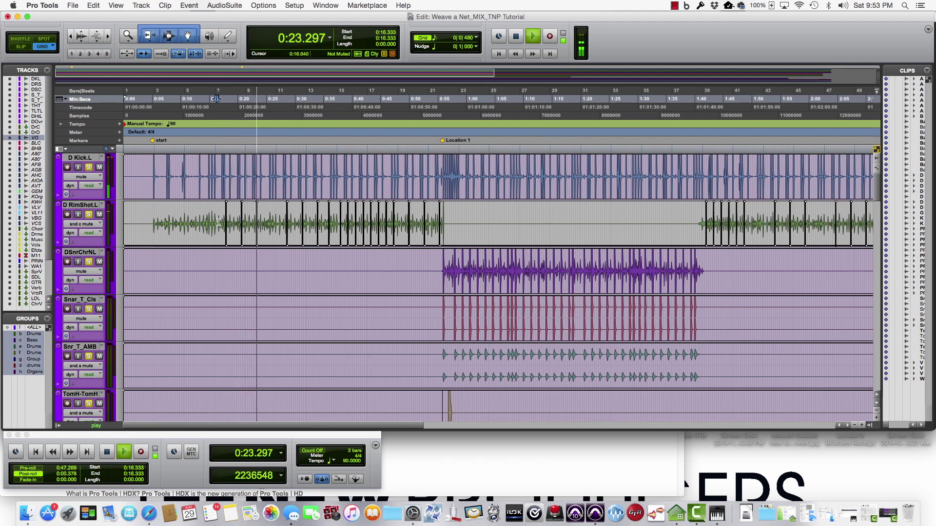
key("space")
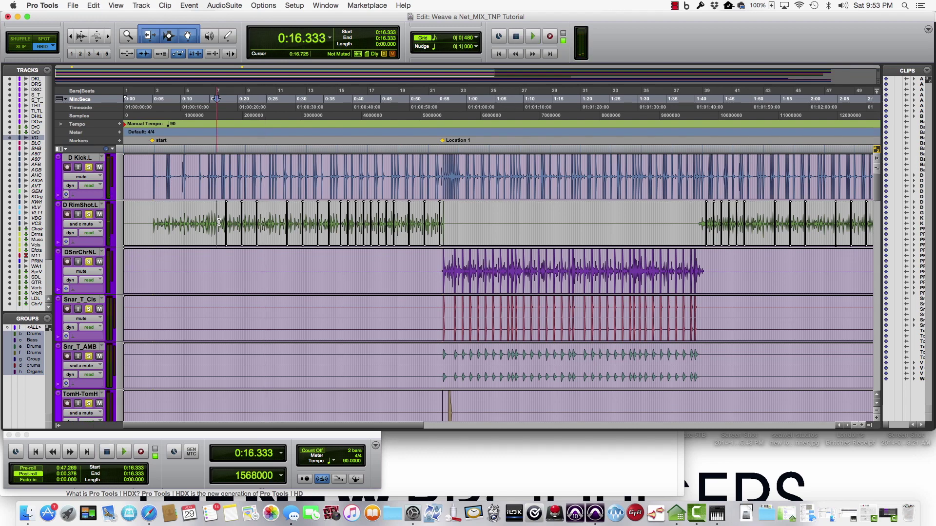
Set the automation mode of all the drum tracks to off in the Mix window.
key("super+equal")
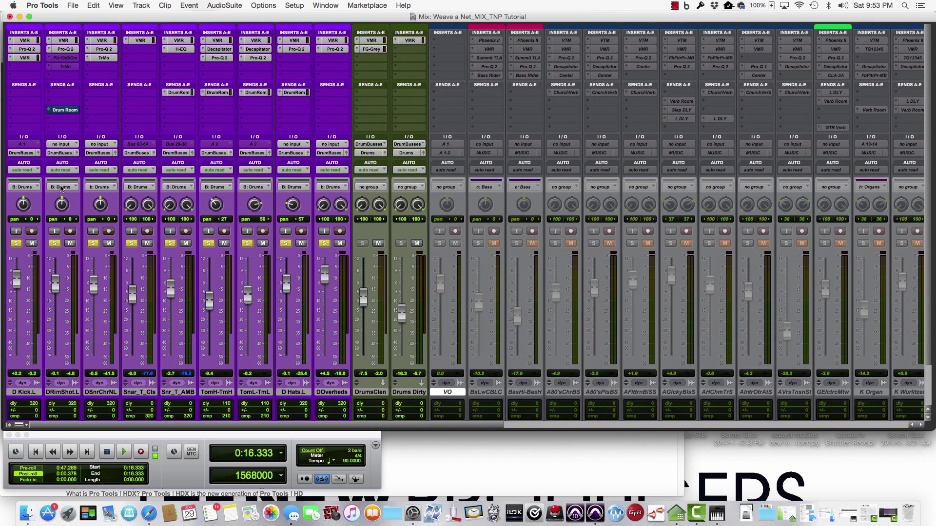
left_click(60, 169)
left_click(73, 163)
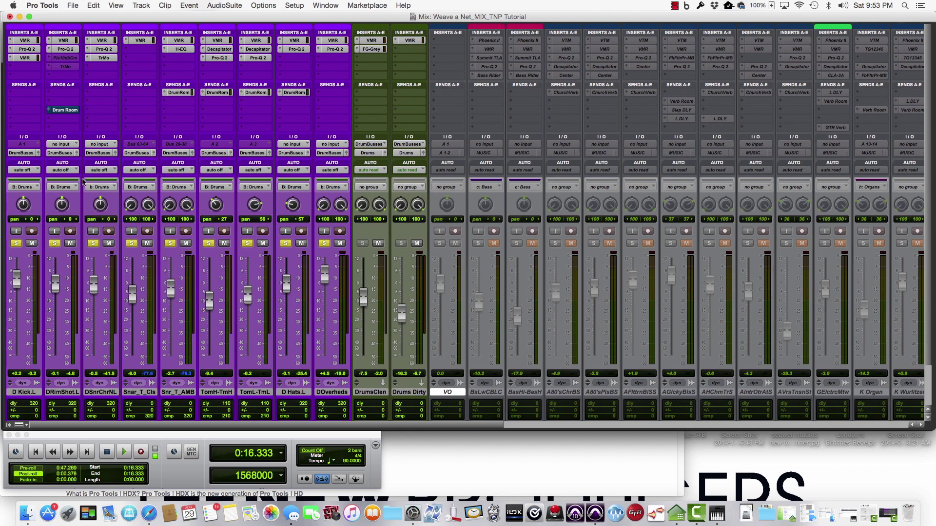
Play the drums from 0:14.000 with automation off, unmuting the rim shot's Drum Room send manually in the Mix window.
key("super+equal")
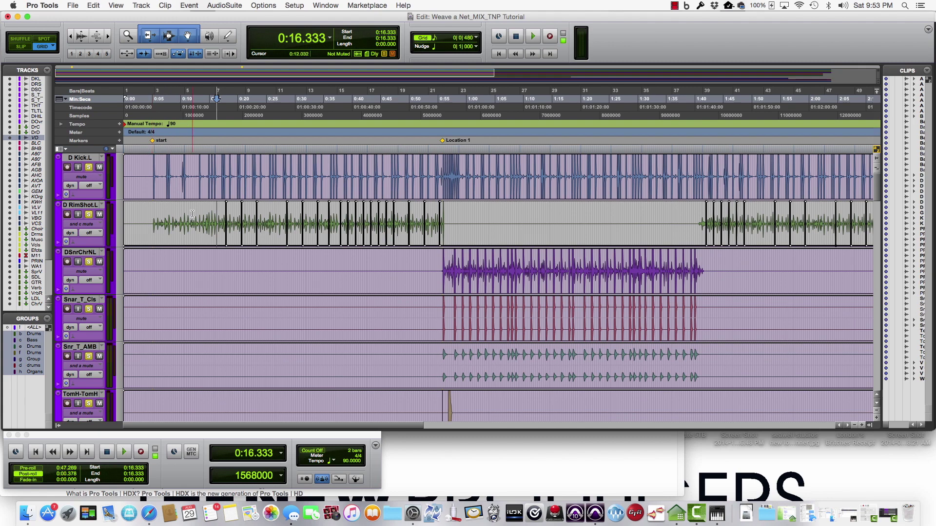
left_click(203, 222)
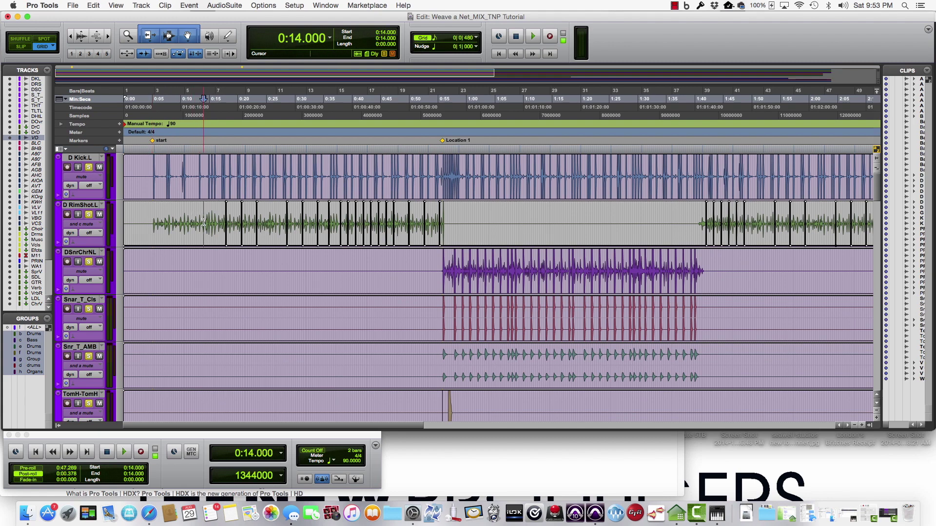
key("space")
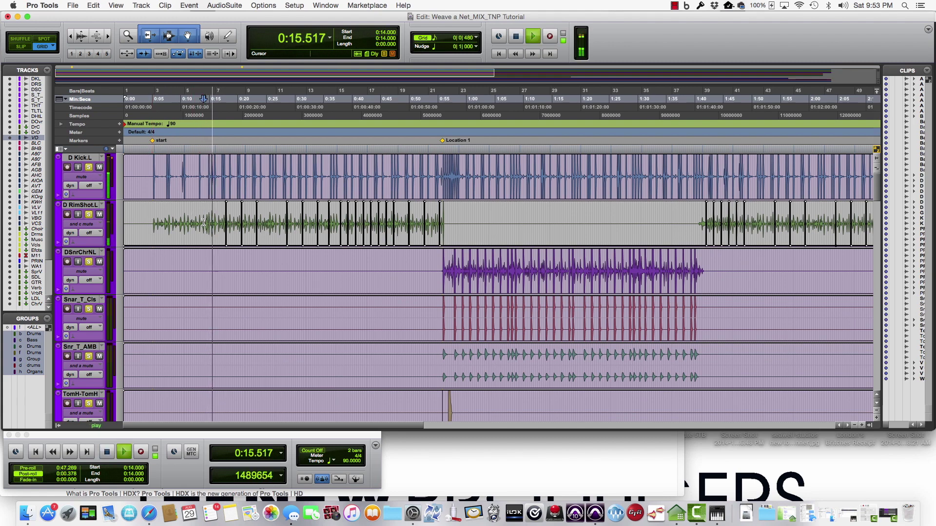
key("super+equal")
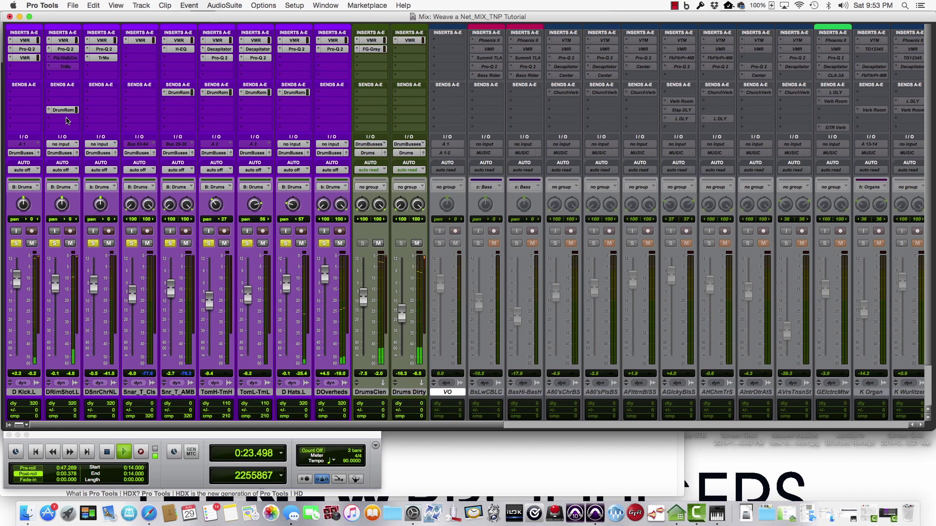
key("space")
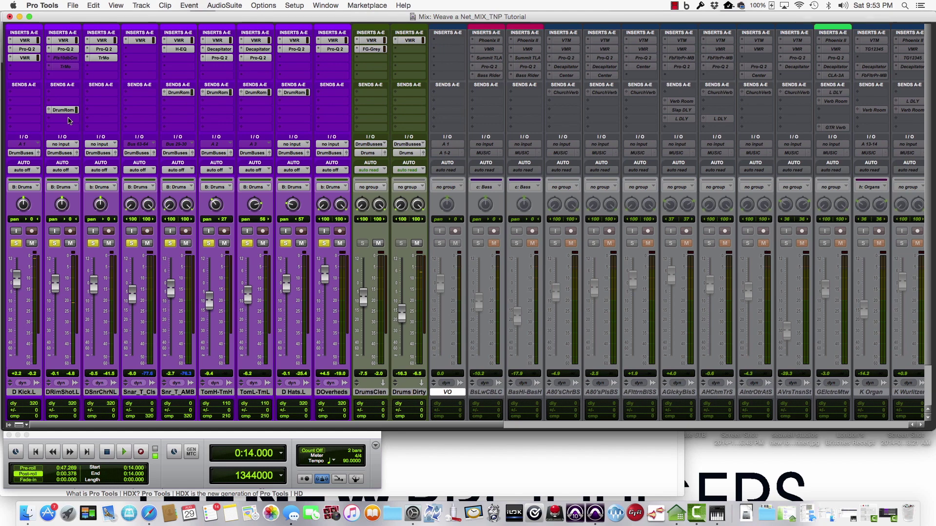
Delete the send mute automation on the rim shot track from 0:17.333 to about 0:29 in the Edit window.
key("super+equal")
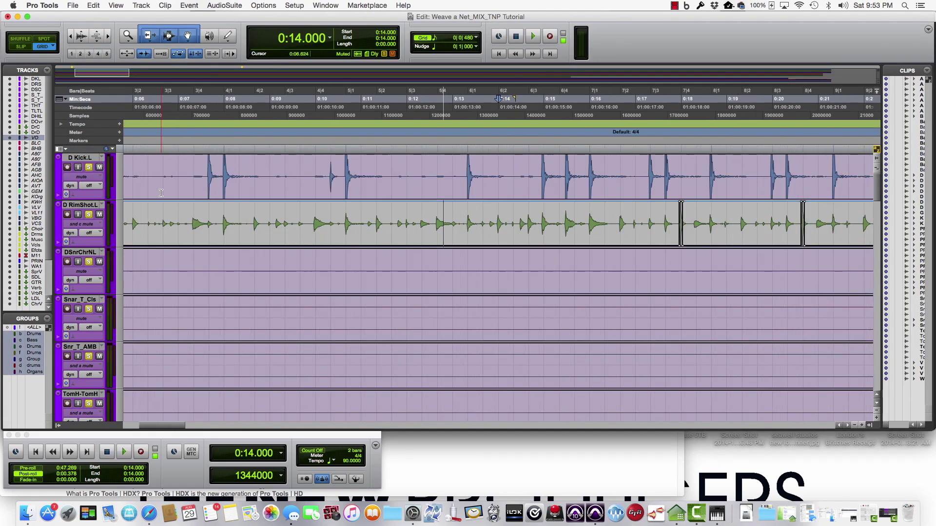
scroll(160, 193, "right", 10)
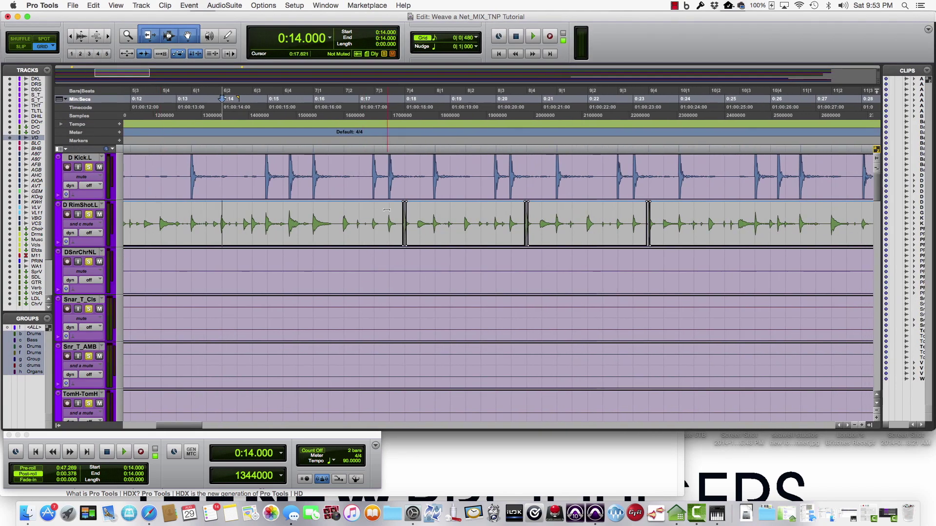
scroll(388, 211, "right", 2)
left_click_drag(293, 224, 836, 227)
key("Left")
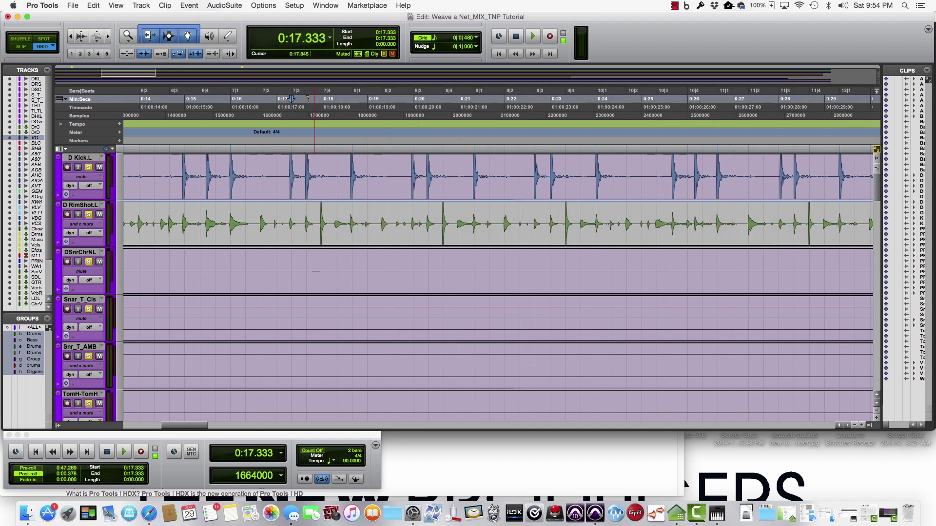
Restore the send's unmuted spot at the hit just before 0:18 and duplicate its 2.666-second stretch of automation twice, up to 0:25.666.
left_click(326, 246)
key("super+z")
left_click_drag(306, 225, 426, 215)
key("super+d")
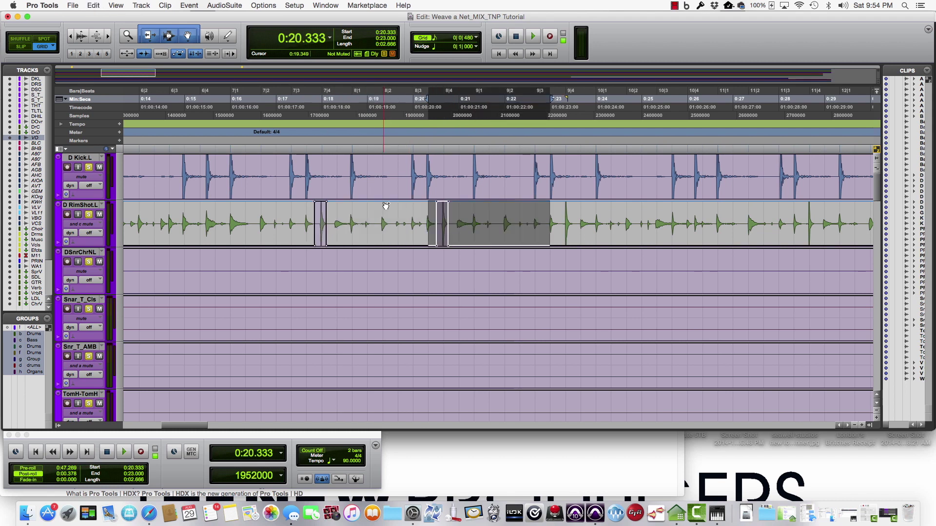
key("super+d")
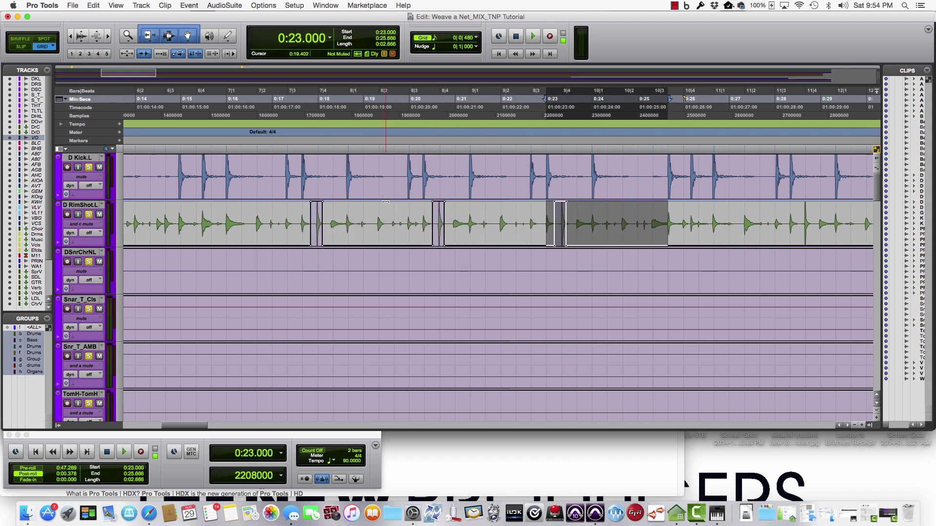
Extend the automation selection from 0:23.000 to 0:28.333 and duplicate it over the following 5.333 seconds of the rim shot track.
left_click(407, 224, "shift")
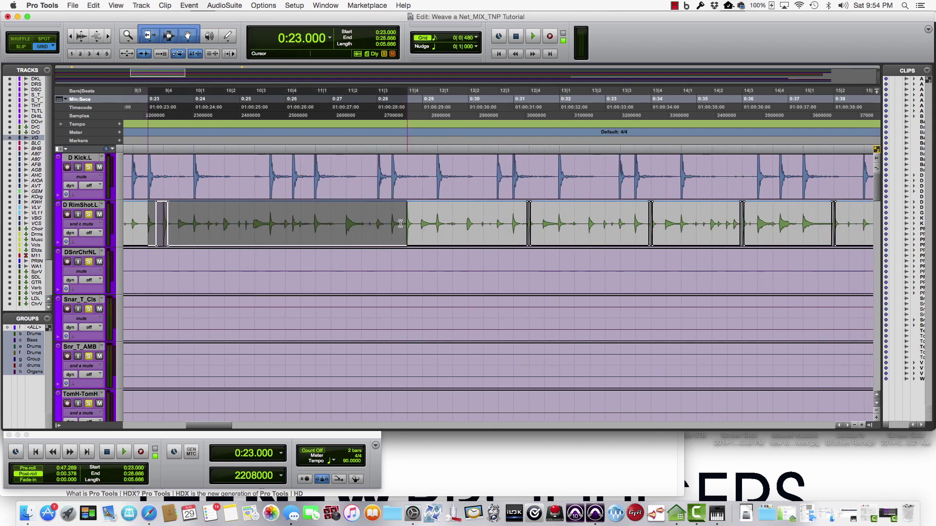
left_click(394, 224, "shift")
key("super+d")
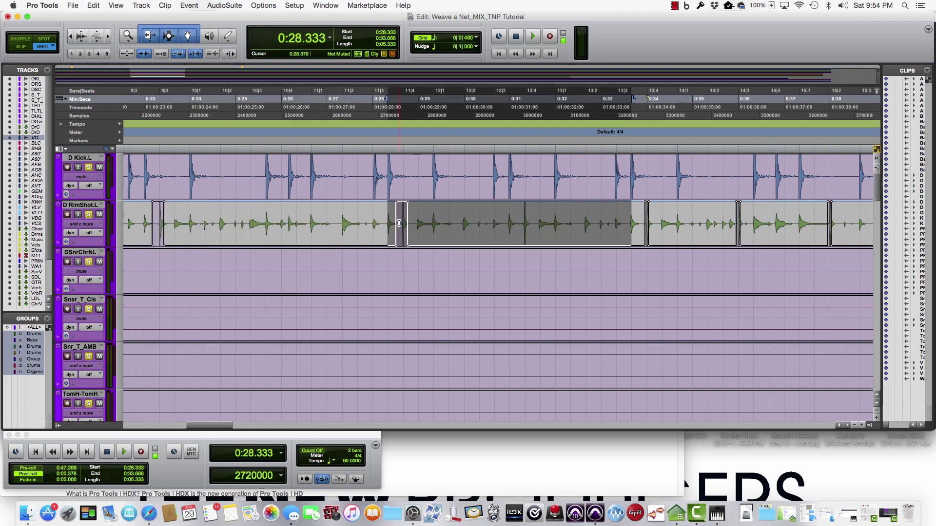
key("super+bracketleft")
key("super+bracketleft")
key("super+bracketleft")
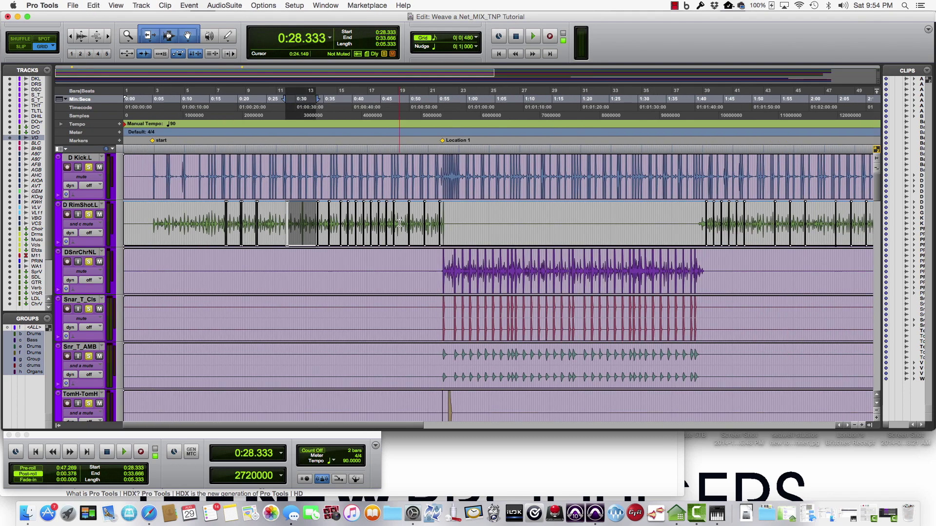